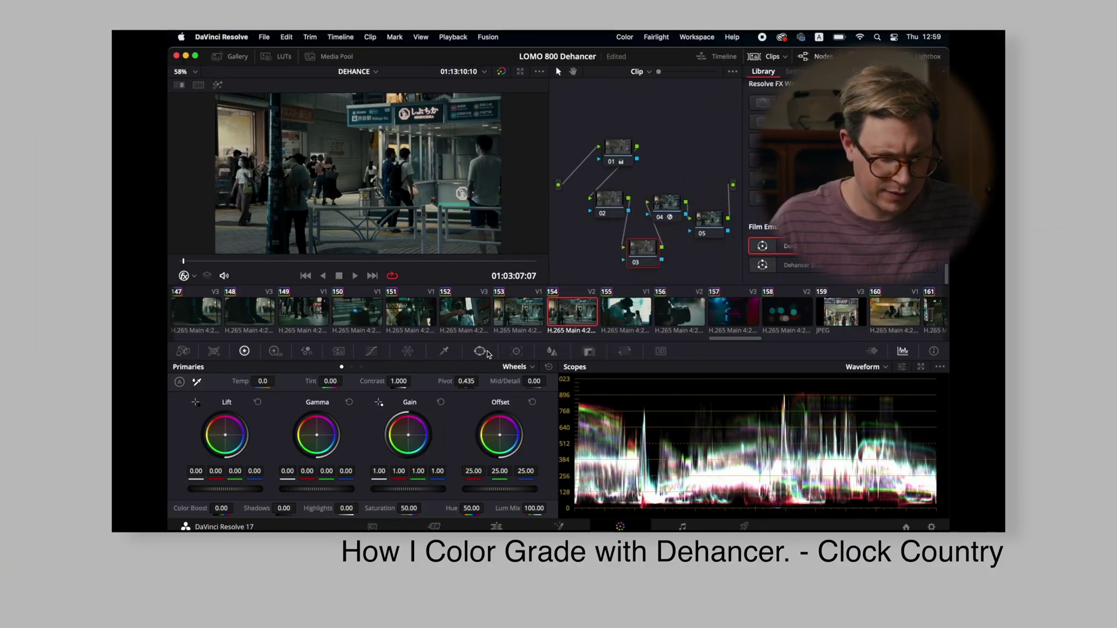
- Switch the grading tools to the power windows panel
{"action": "left_click", "coordinate": [481, 352]}
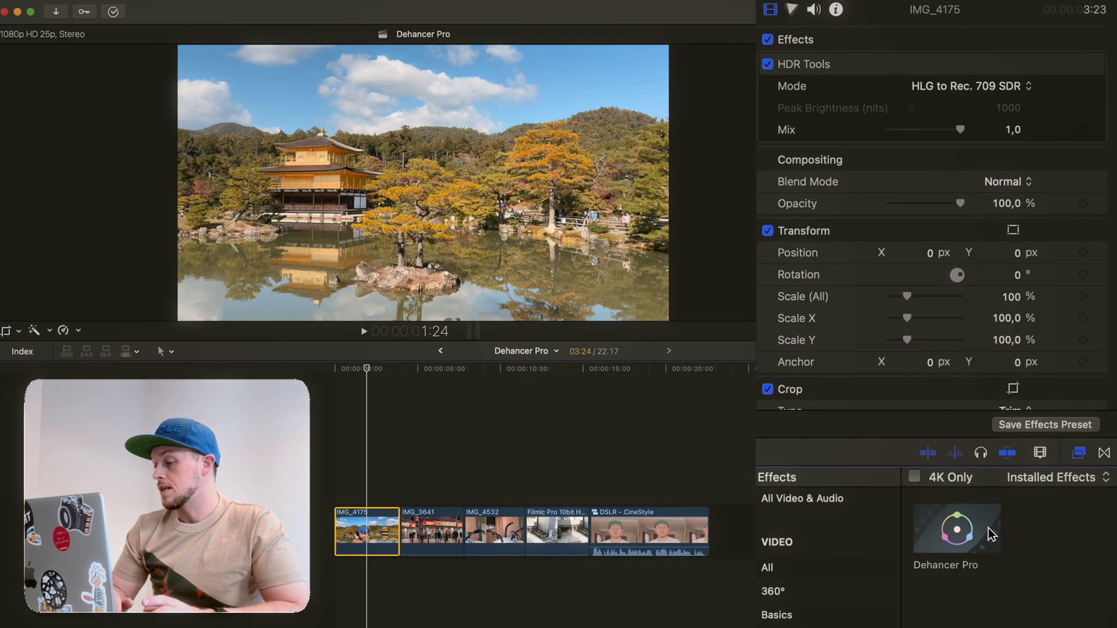
- Apply the Dehancer Pro effect to the temple clip IMG_4175
{"action": "left_click_drag", "start_coordinate": [961, 532], "coordinate": [386, 522]}
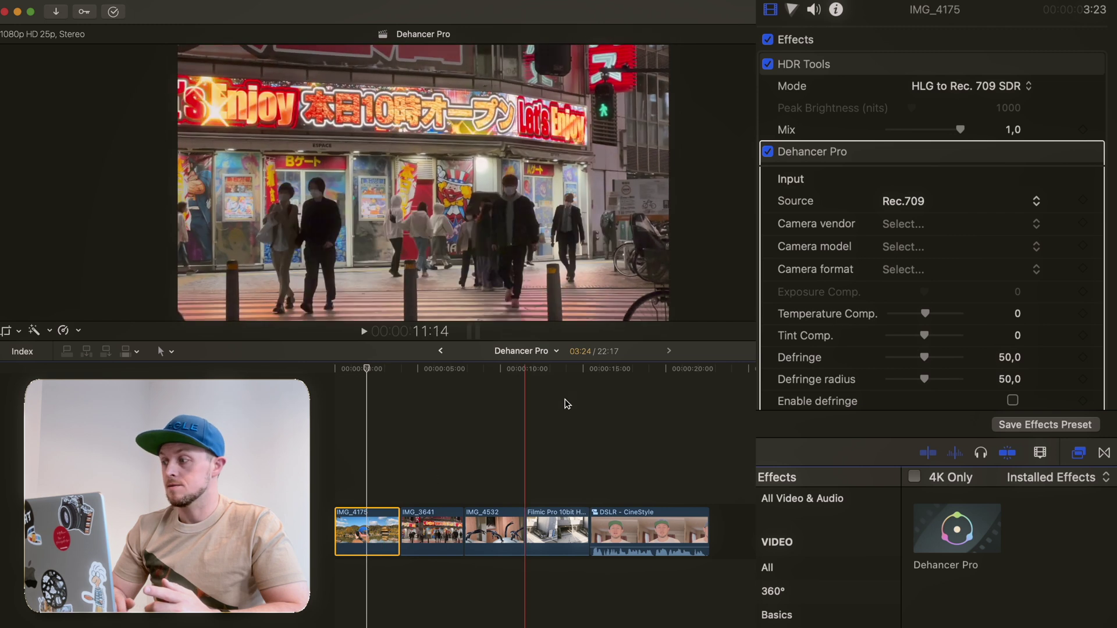
{"action": "scroll", "coordinate": [887, 96], "scroll_direction": "down", "scroll_amount": 4}
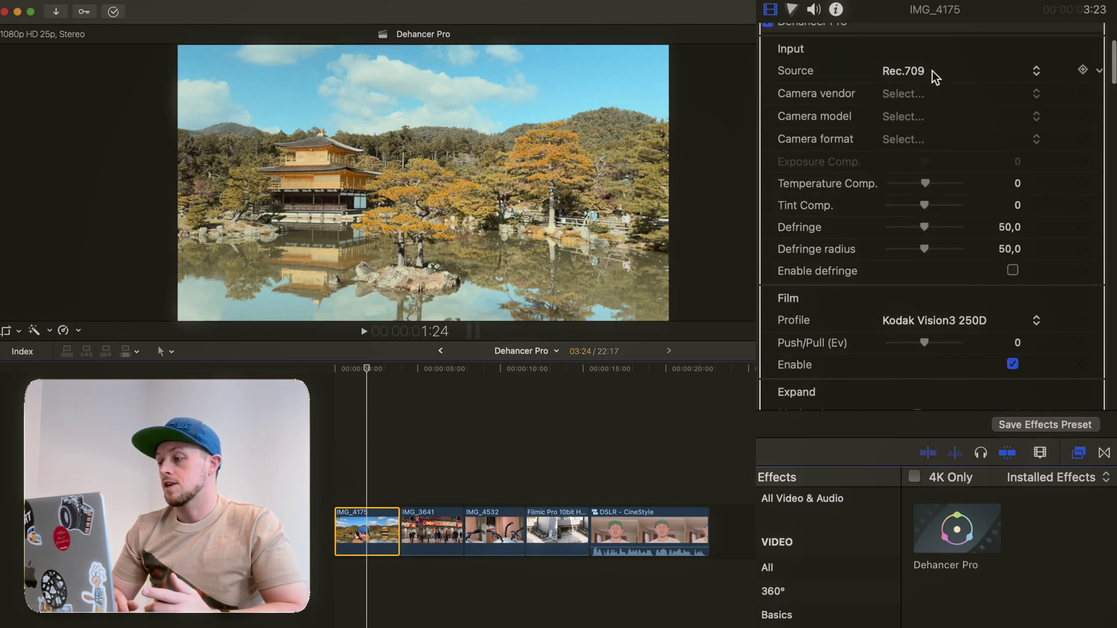
{"action": "scroll", "coordinate": [944, 85], "scroll_direction": "up", "scroll_amount": 3}
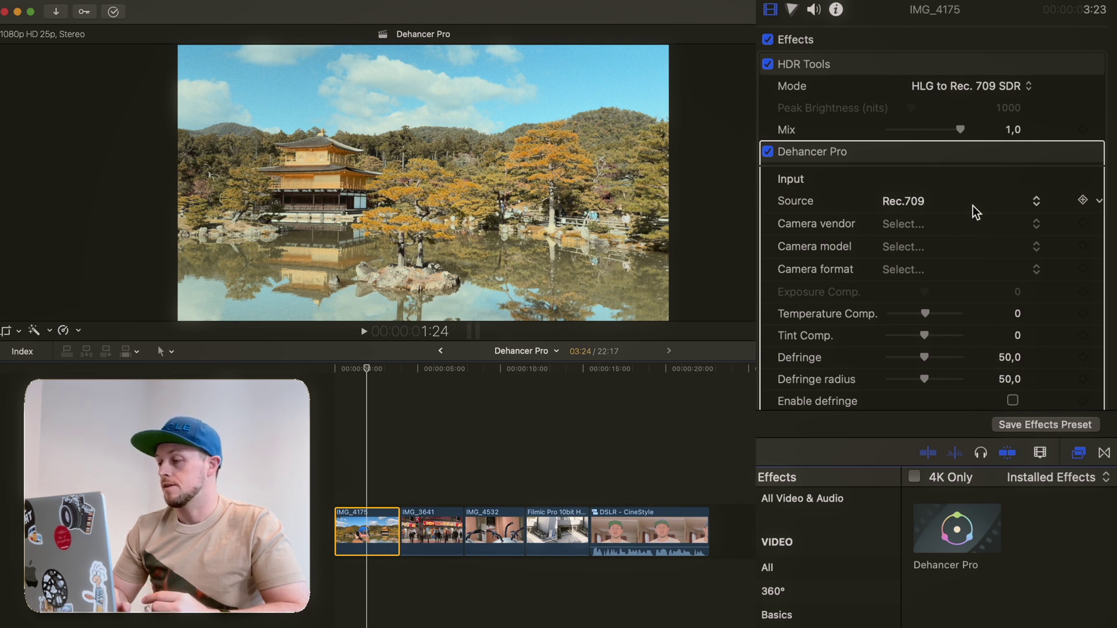
{"action": "scroll", "coordinate": [950, 282], "scroll_direction": "down", "scroll_amount": 4}
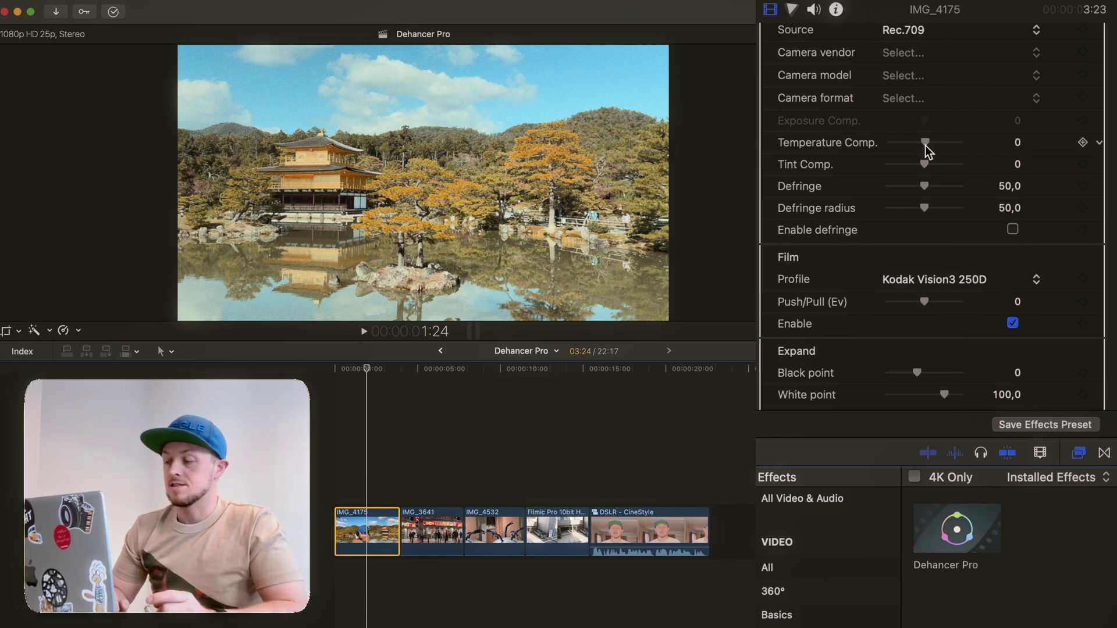
- Set Dehancer's Temperature Comp. to -2,0 and Tint Comp. to 4,0
{"action": "mouse_move", "coordinate": [925, 146]}
{"action": "left_mouse_down"}
{"action": "mouse_move", "coordinate": [873, 143]}
{"action": "mouse_move", "coordinate": [959, 147]}
{"action": "mouse_move", "coordinate": [915, 147]}
{"action": "mouse_move", "coordinate": [935, 146]}
{"action": "mouse_move", "coordinate": [927, 167]}
{"action": "left_mouse_up"}
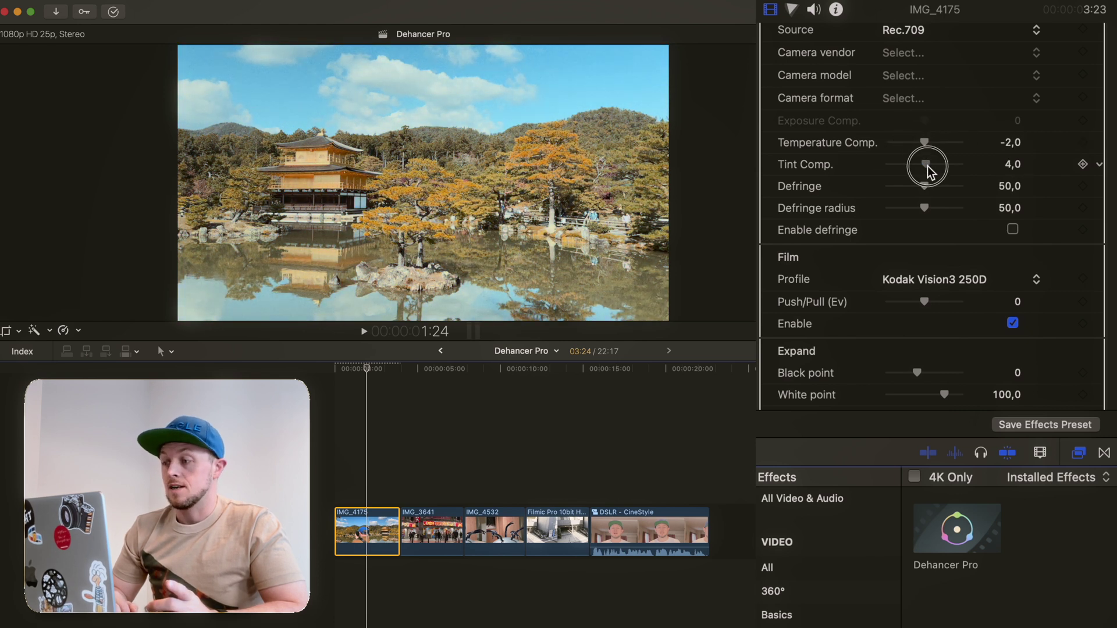
{"action": "scroll", "coordinate": [928, 167], "scroll_direction": "down", "scroll_amount": 6}
{"action": "scroll", "coordinate": [928, 168], "scroll_direction": "down", "scroll_amount": 1}
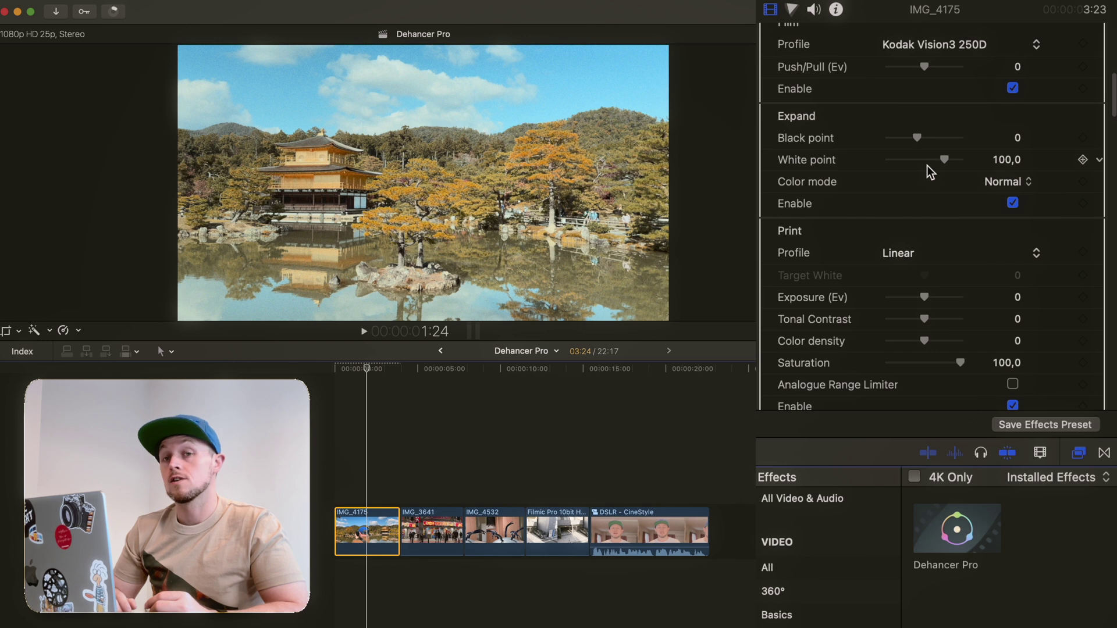
{"action": "scroll", "coordinate": [927, 164], "scroll_direction": "up", "scroll_amount": 2}
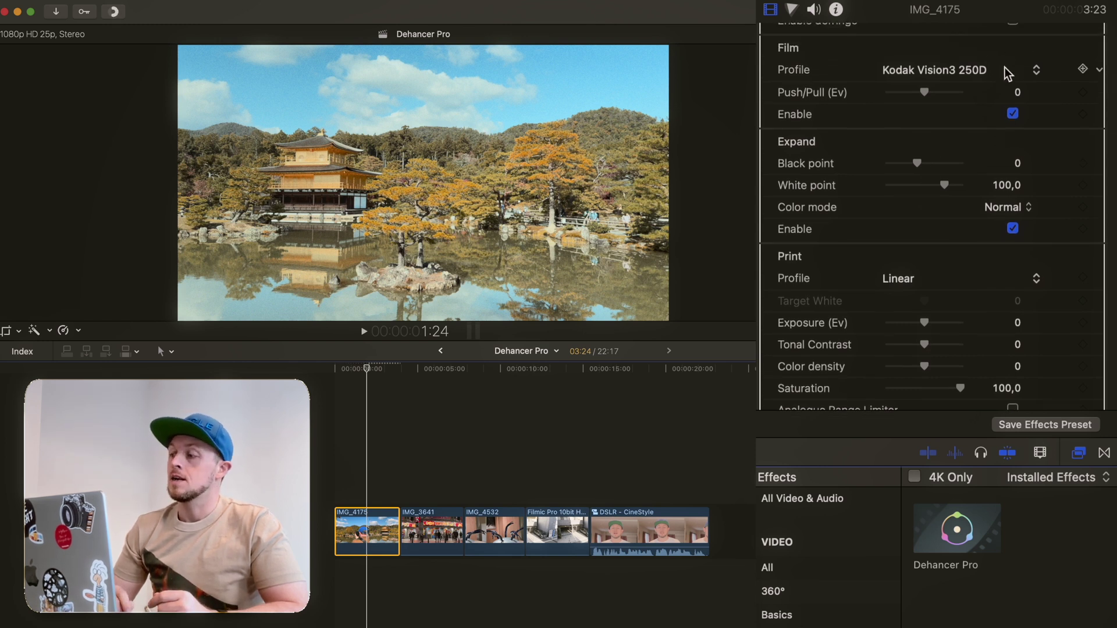
- Try the Cinestill 800T, Fujifilm Instax and Agfa Scala 200x film profiles
{"action": "left_click", "coordinate": [1003, 70]}
{"action": "scroll", "coordinate": [1004, 67], "scroll_direction": "up", "scroll_amount": 10}
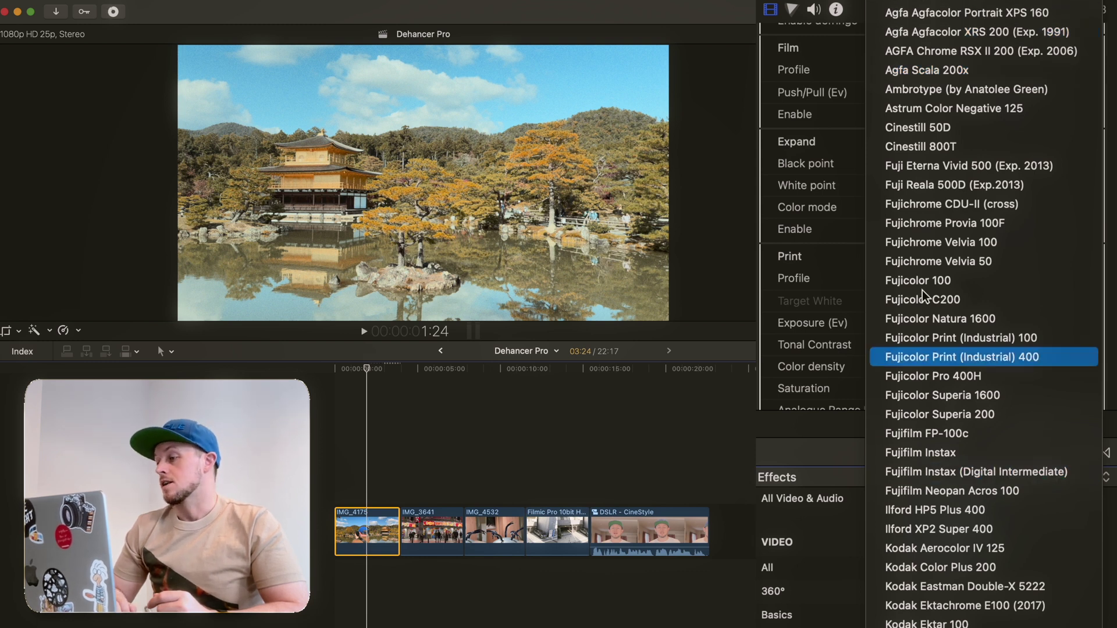
{"action": "left_click", "coordinate": [950, 147]}
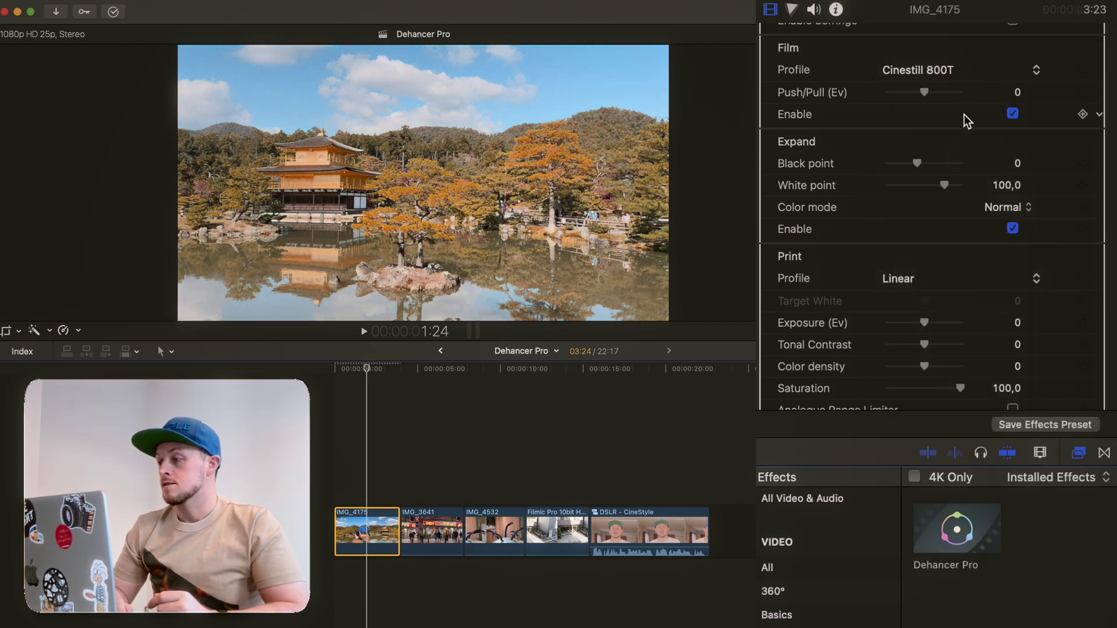
{"action": "left_click", "coordinate": [954, 73]}
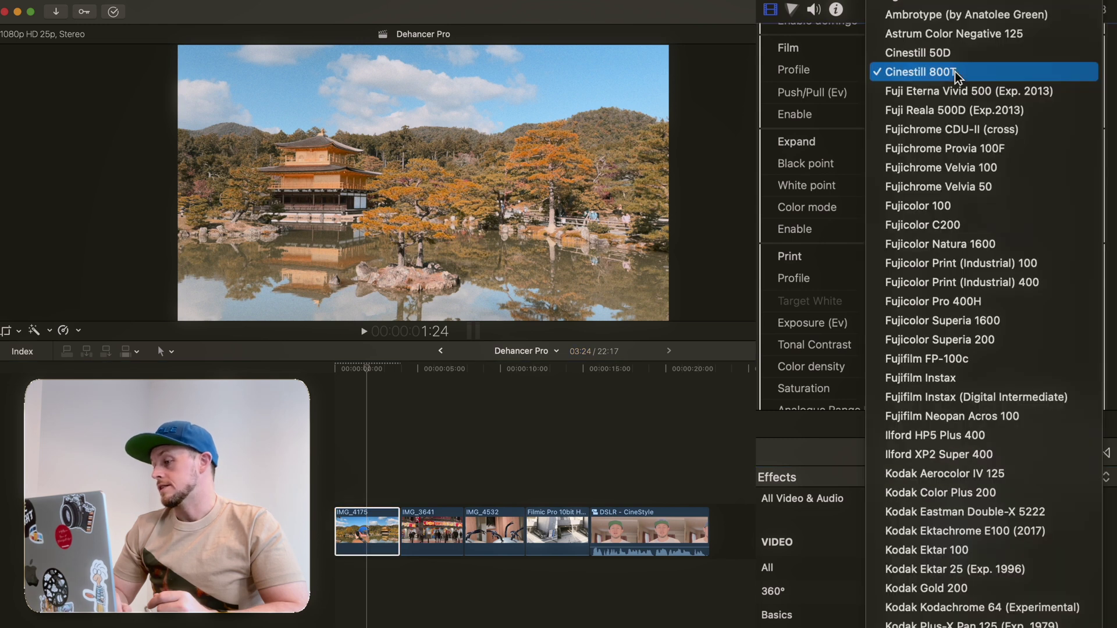
{"action": "left_click", "coordinate": [938, 378]}
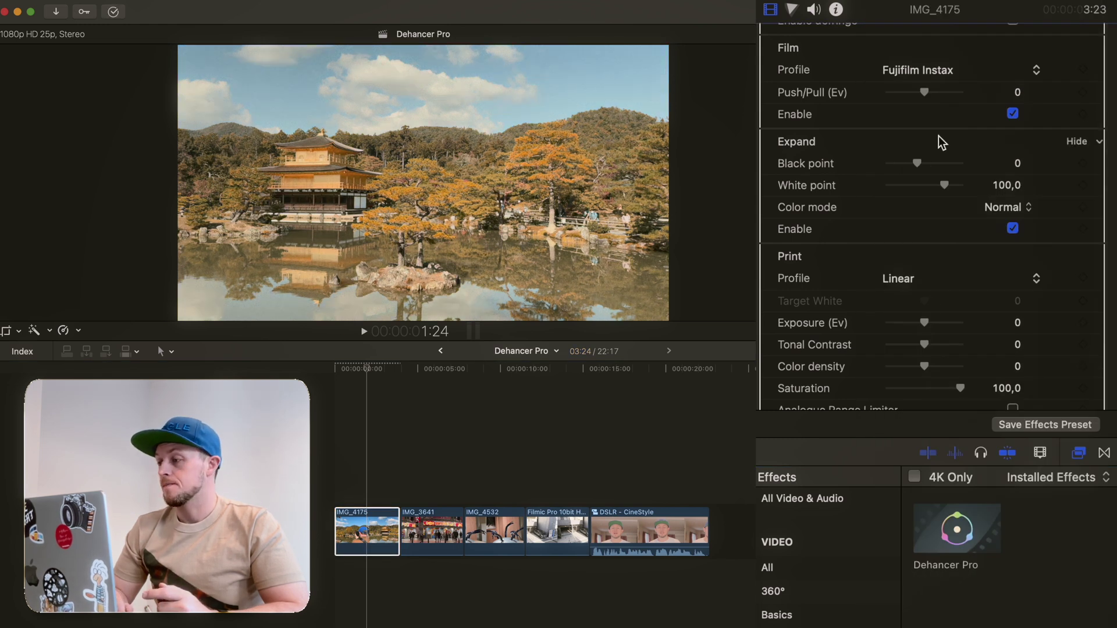
{"action": "left_click", "coordinate": [956, 71]}
{"action": "scroll", "coordinate": [955, 71], "scroll_direction": "up", "scroll_amount": 5}
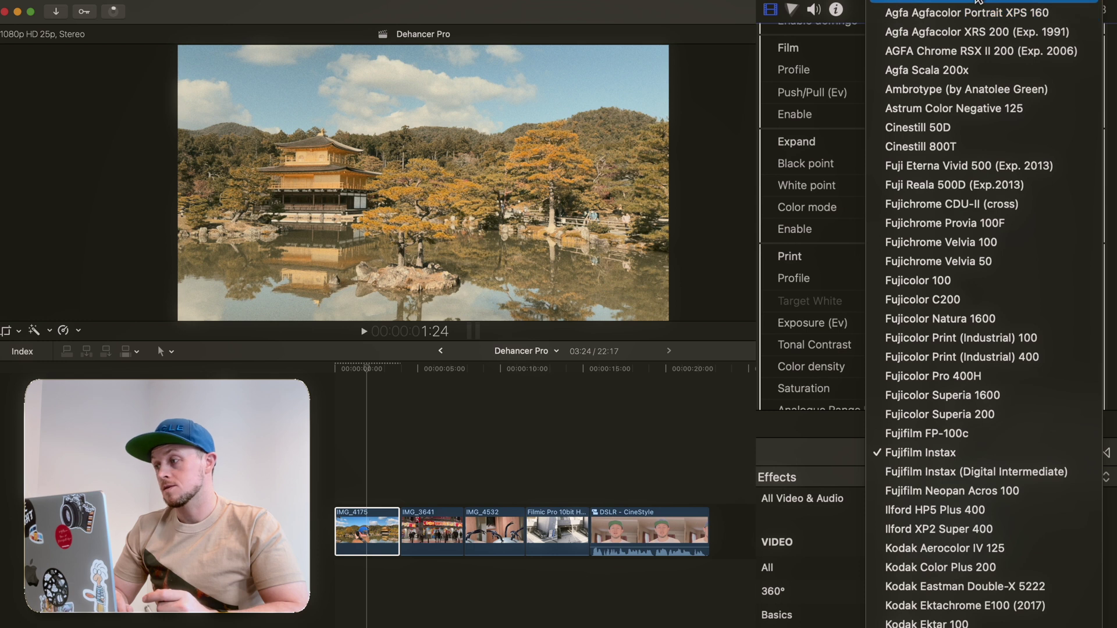
{"action": "left_click", "coordinate": [960, 61]}
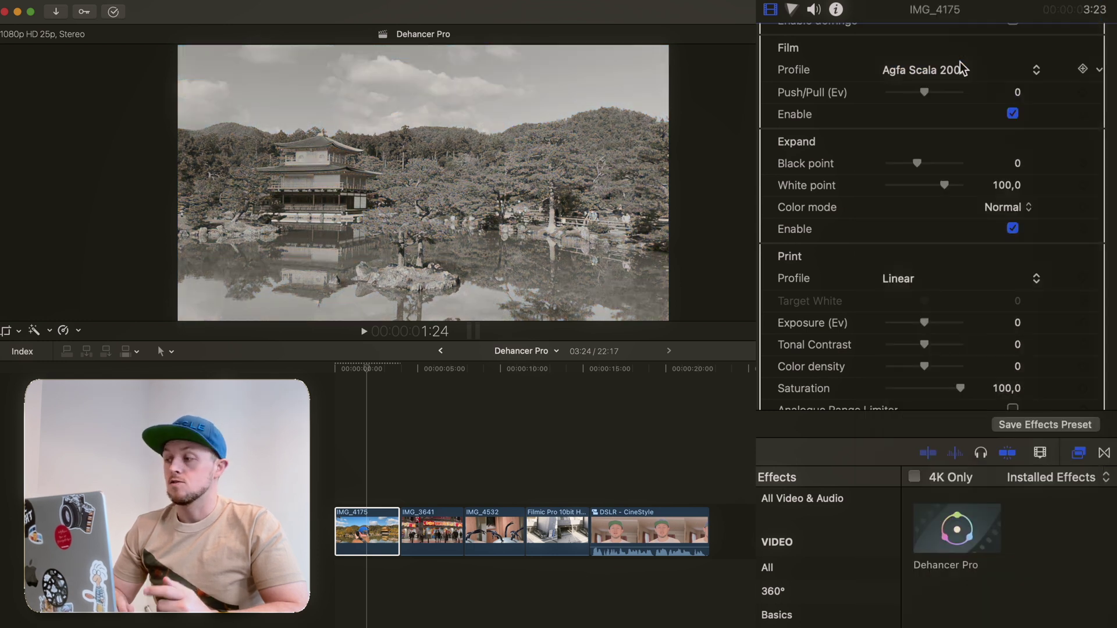
- Set the film profile to Kodak Portra 800
{"action": "left_click", "coordinate": [968, 71]}
{"action": "scroll", "coordinate": [967, 70], "scroll_direction": "down", "scroll_amount": 5}
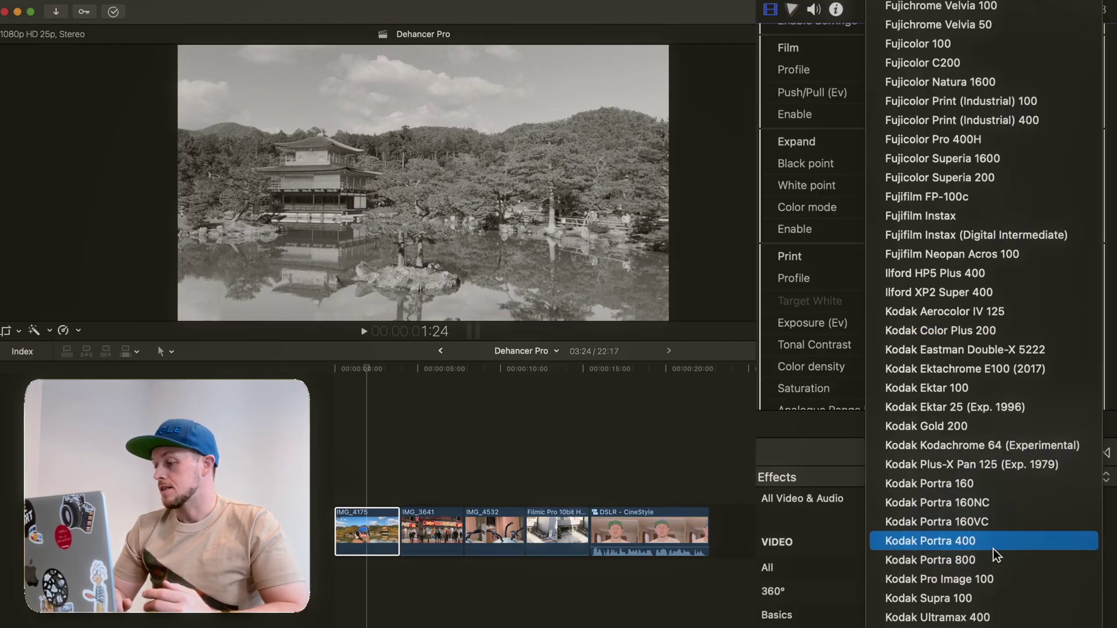
{"action": "left_click", "coordinate": [983, 562]}
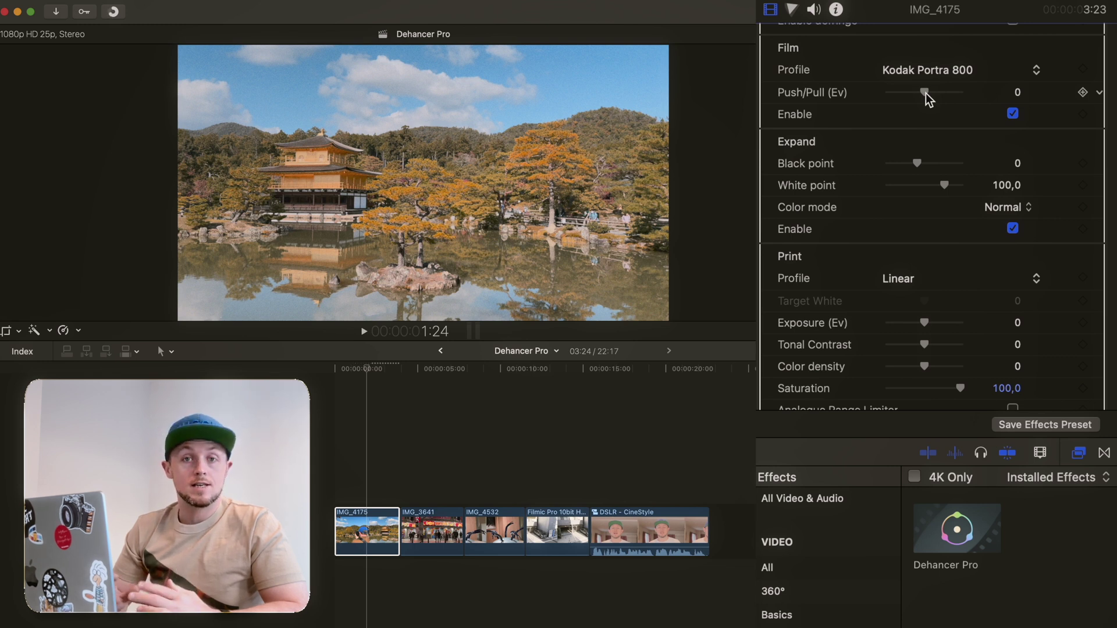
- Push the film to 1,08 Ev and set Expand Black point 1,0, White point 102,0
{"action": "mouse_move", "coordinate": [925, 93]}
{"action": "left_mouse_down"}
{"action": "mouse_move", "coordinate": [885, 92]}
{"action": "mouse_move", "coordinate": [978, 96]}
{"action": "mouse_move", "coordinate": [893, 100]}
{"action": "mouse_move", "coordinate": [959, 99]}
{"action": "mouse_move", "coordinate": [946, 100]}
{"action": "left_mouse_up"}
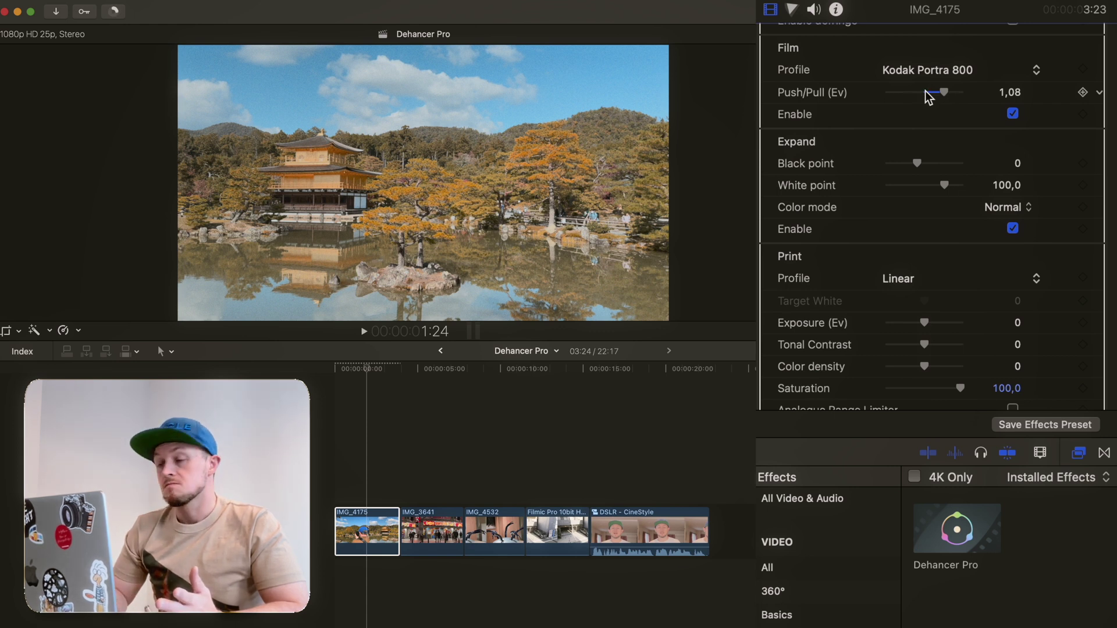
{"action": "scroll", "coordinate": [967, 123], "scroll_direction": "down", "scroll_amount": 5}
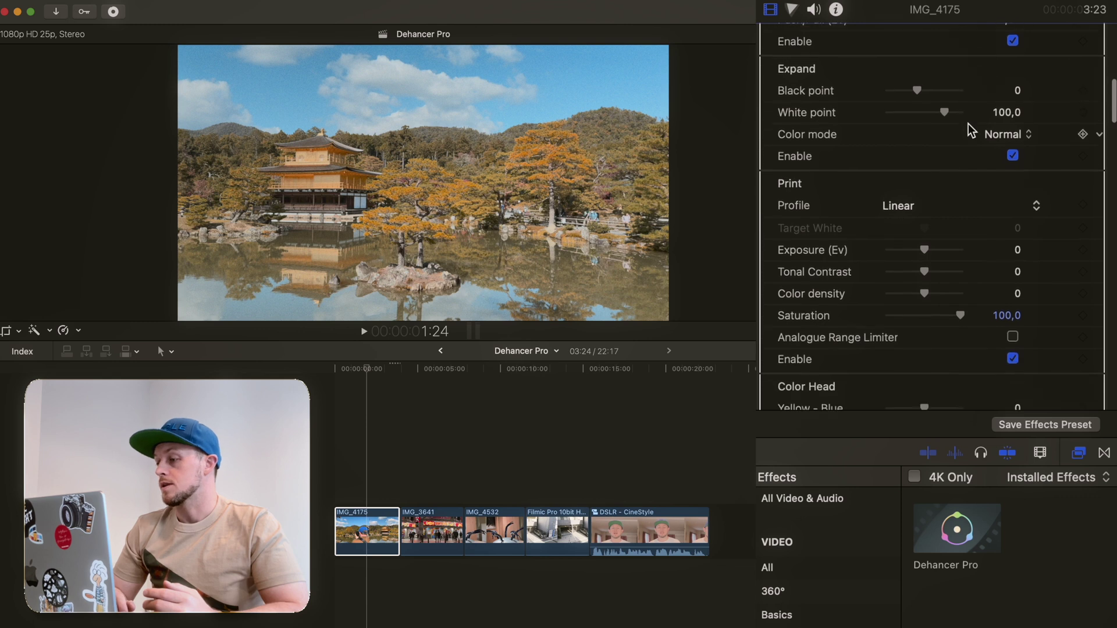
{"action": "left_click_drag", "start_coordinate": [918, 43], "coordinate": [942, 67]}
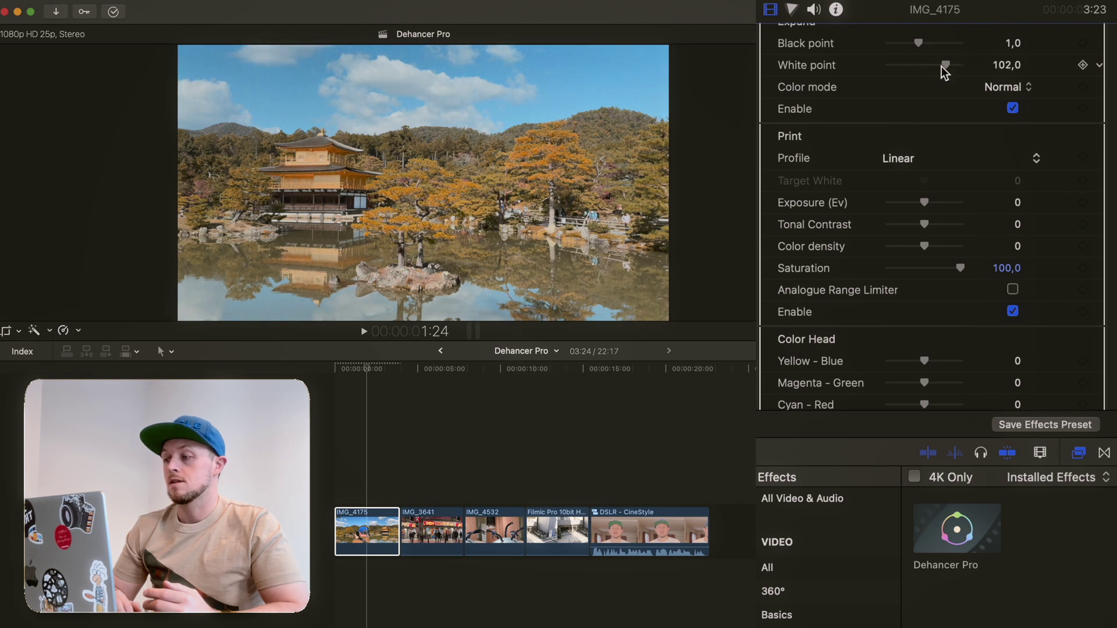
{"action": "scroll", "coordinate": [871, 193], "scroll_direction": "down", "scroll_amount": 3}
{"action": "scroll", "coordinate": [843, 161], "scroll_direction": "down", "scroll_amount": 2}
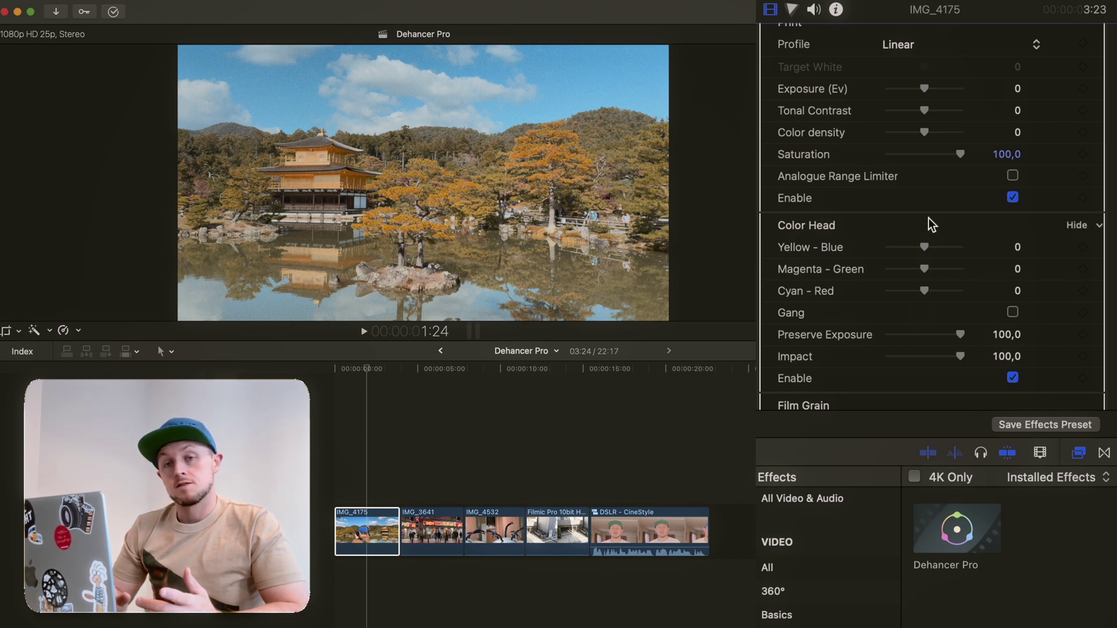
- Set Film Grain size 12, amount 100, resolution 67, shadows 21, with Positive film type
{"action": "scroll", "coordinate": [928, 219], "scroll_direction": "down", "scroll_amount": 10}
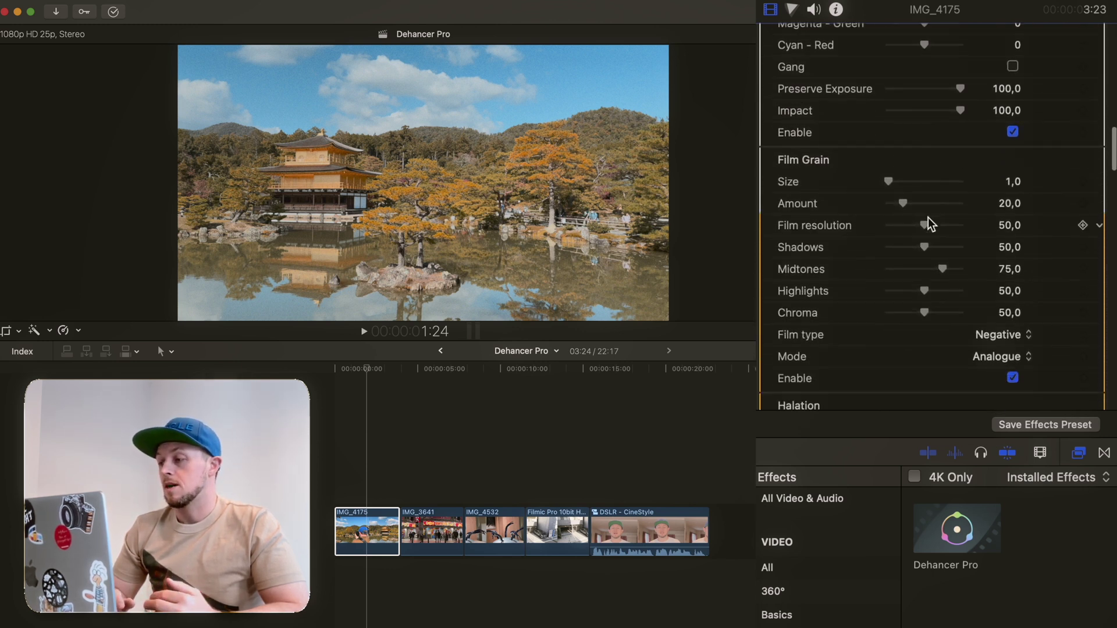
{"action": "scroll", "coordinate": [927, 217], "scroll_direction": "down", "scroll_amount": 2}
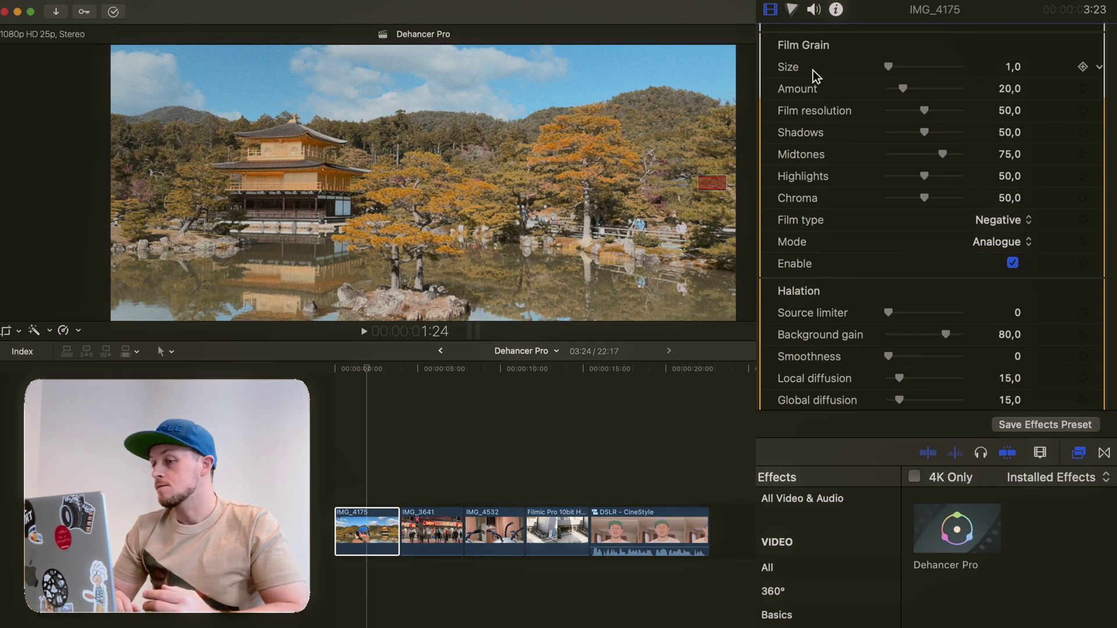
{"action": "left_click_drag", "start_coordinate": [887, 66], "coordinate": [997, 67]}
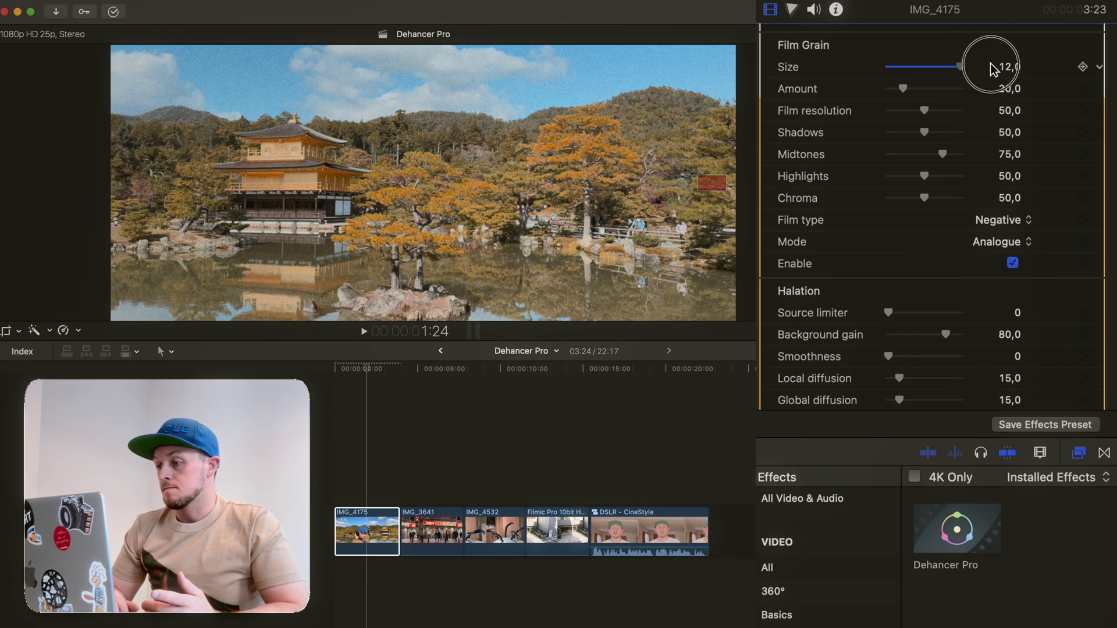
{"action": "left_click_drag", "start_coordinate": [900, 89], "coordinate": [1039, 95]}
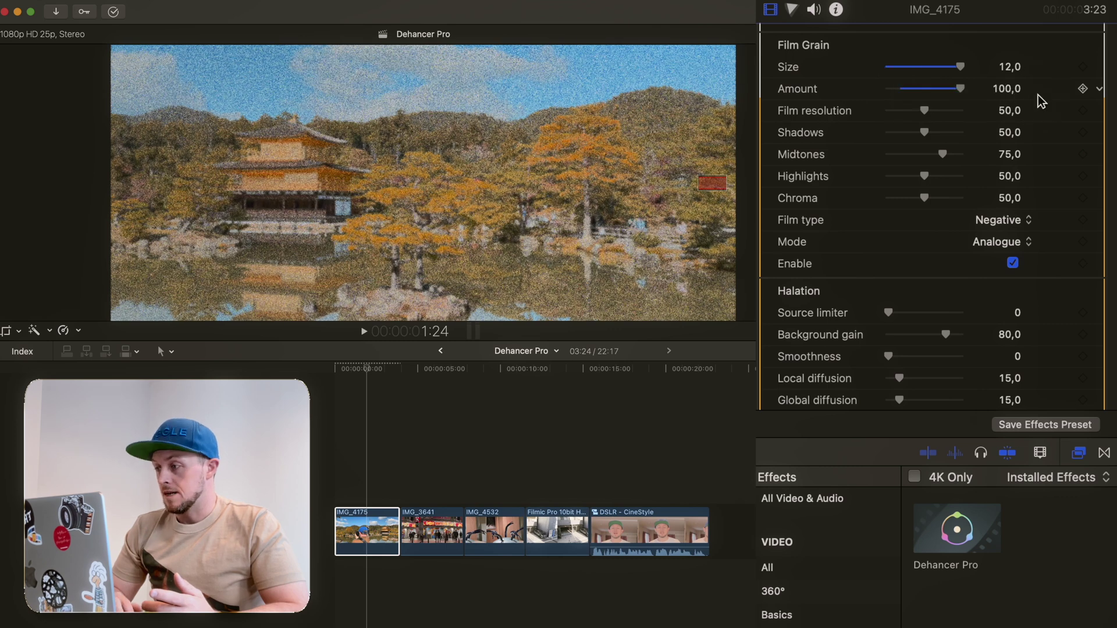
{"action": "left_click_drag", "start_coordinate": [924, 110], "coordinate": [903, 140]}
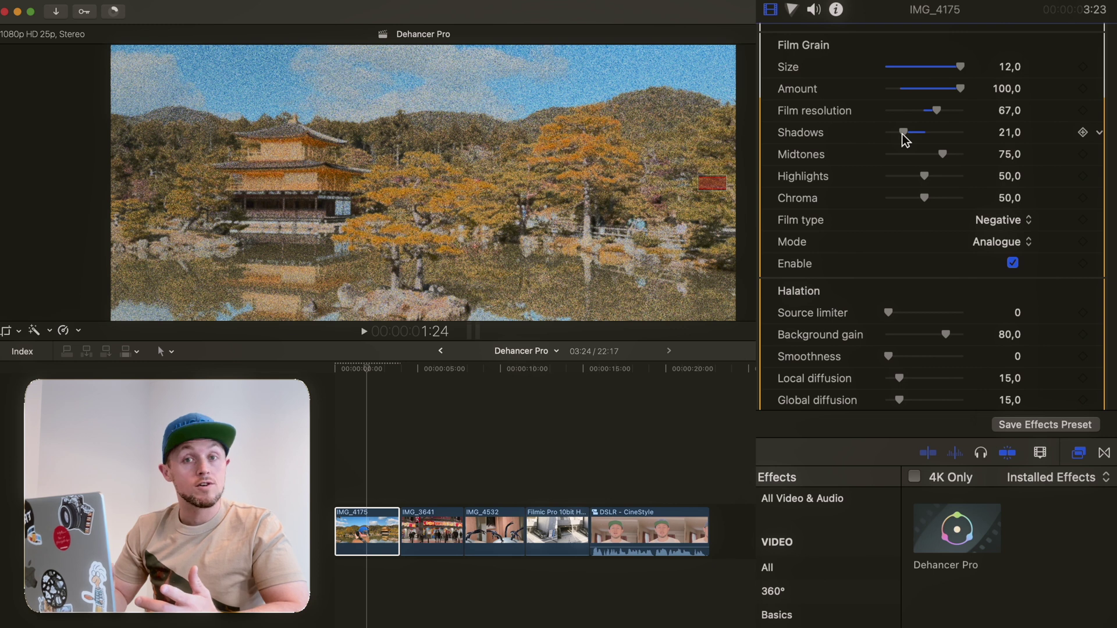
{"action": "left_click", "coordinate": [998, 220]}
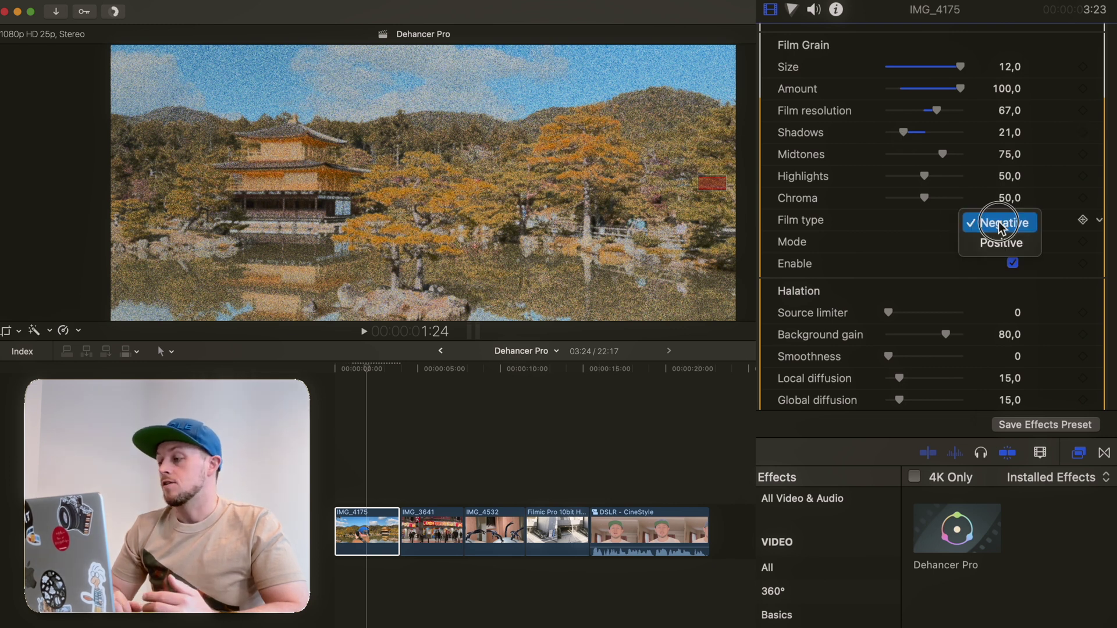
{"action": "left_click", "coordinate": [1000, 241]}
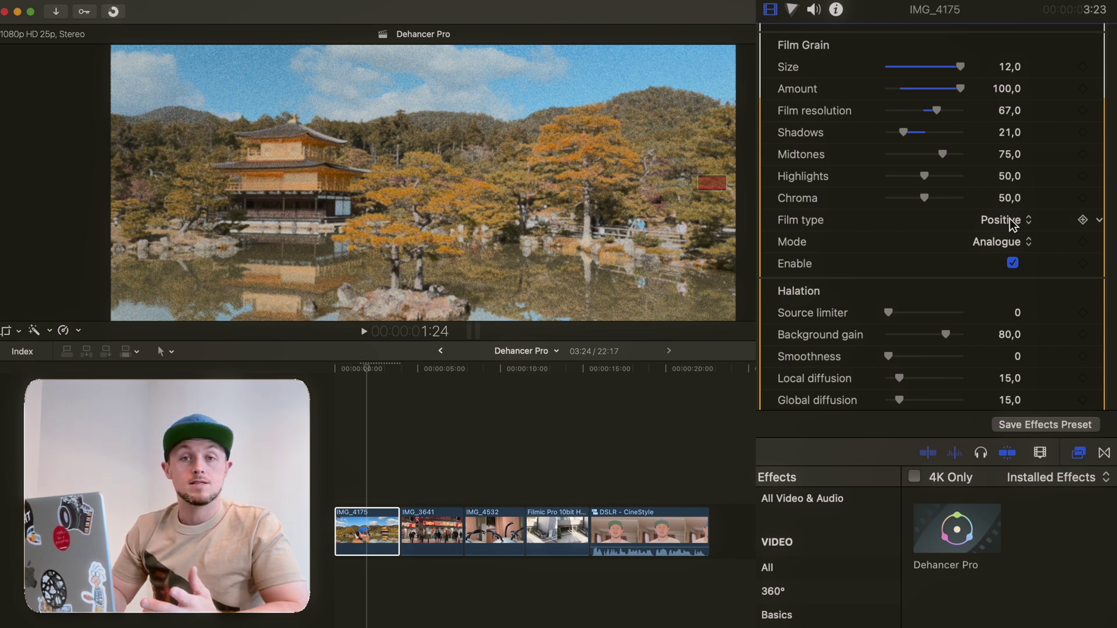
{"action": "scroll", "coordinate": [978, 250], "scroll_direction": "up", "scroll_amount": 2}
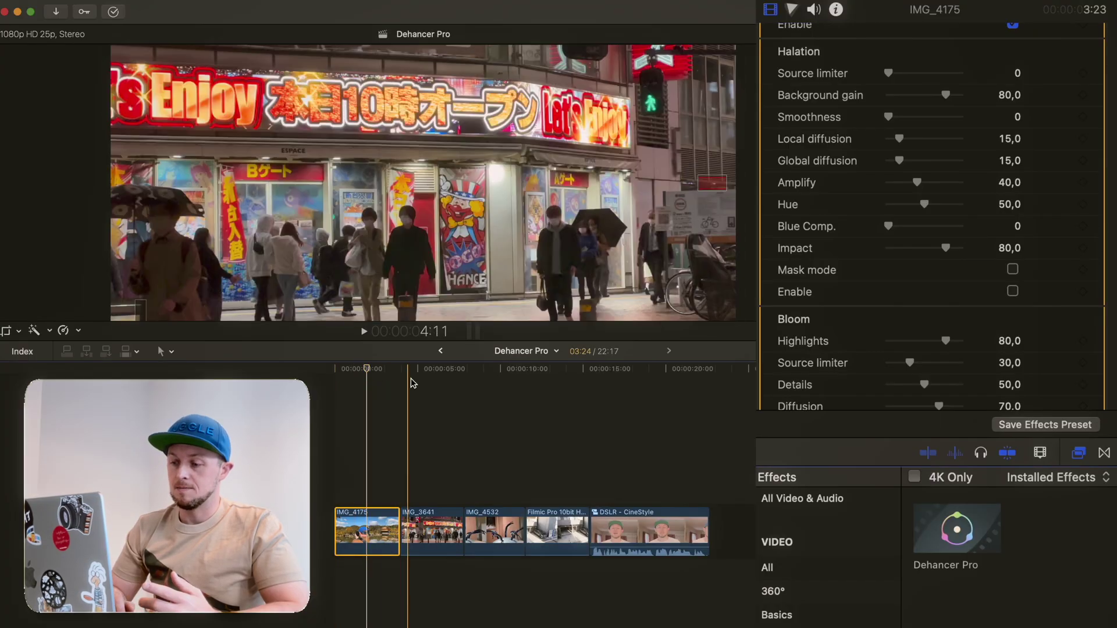
- Apply Dehancer Pro to the neon street clip IMG_3641
{"action": "left_click", "coordinate": [437, 370]}
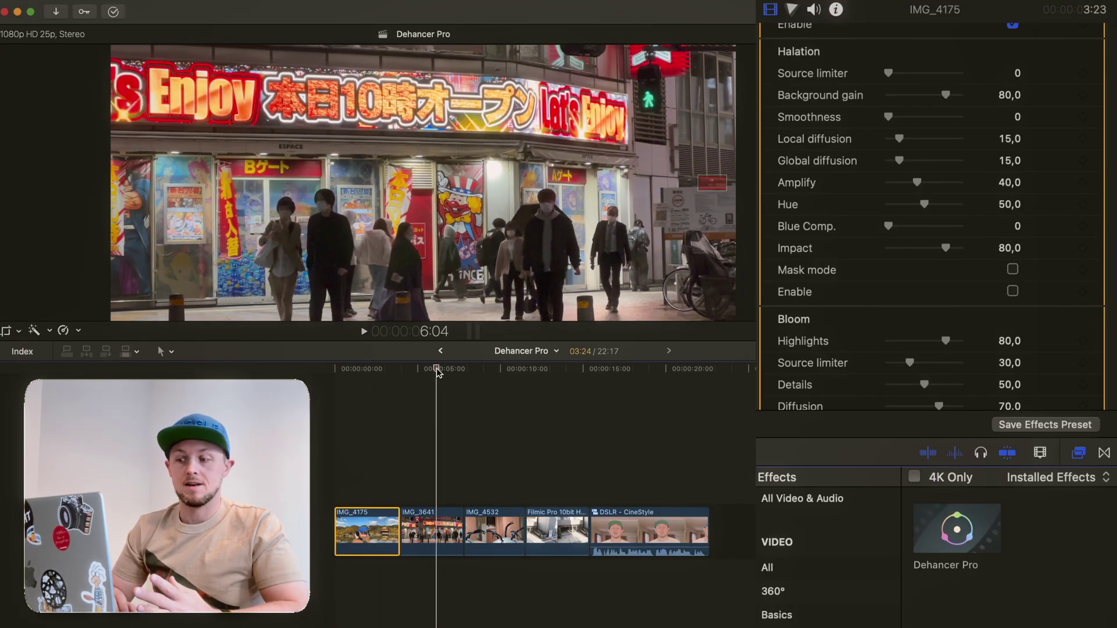
{"action": "left_click", "coordinate": [437, 526]}
{"action": "left_click_drag", "start_coordinate": [949, 533], "coordinate": [449, 526]}
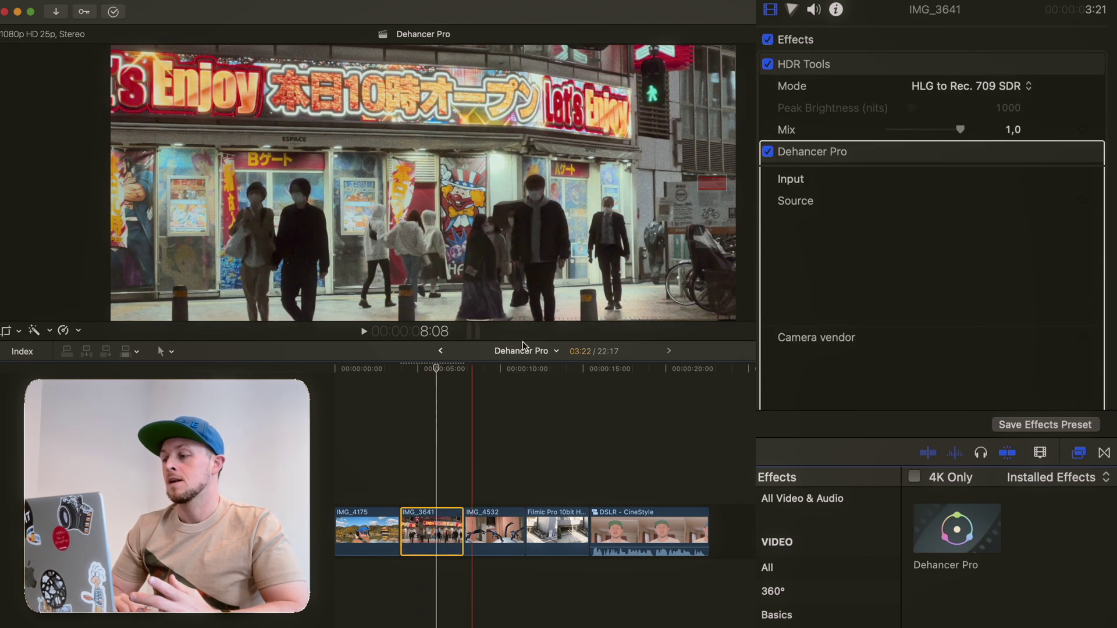
{"action": "scroll", "coordinate": [965, 168], "scroll_direction": "down", "scroll_amount": 10}
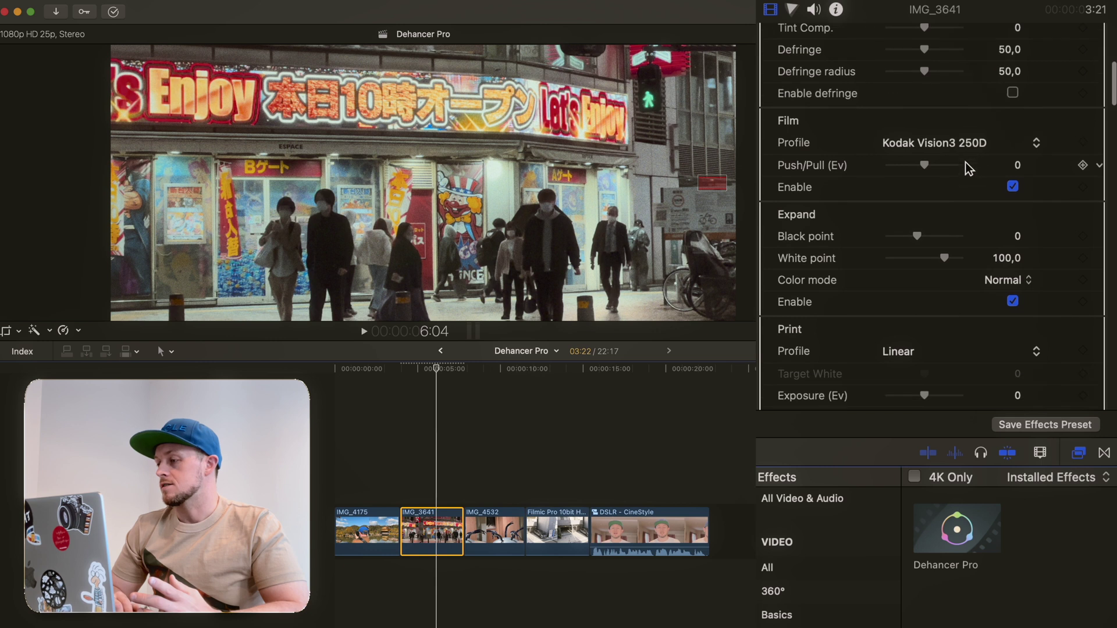
- Set the clip's film profile to Cinestill 800T after briefly trying Kodak Portra 160
{"action": "left_click", "coordinate": [974, 143]}
{"action": "scroll", "coordinate": [974, 144], "scroll_direction": "up", "scroll_amount": 3}
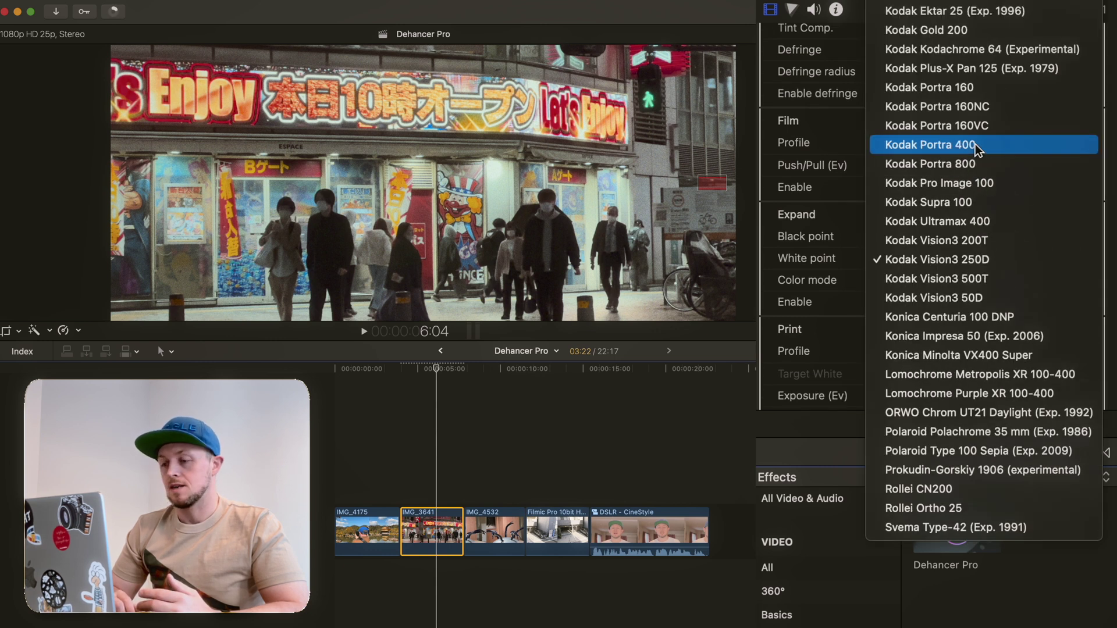
{"action": "scroll", "coordinate": [974, 144], "scroll_direction": "up", "scroll_amount": 2}
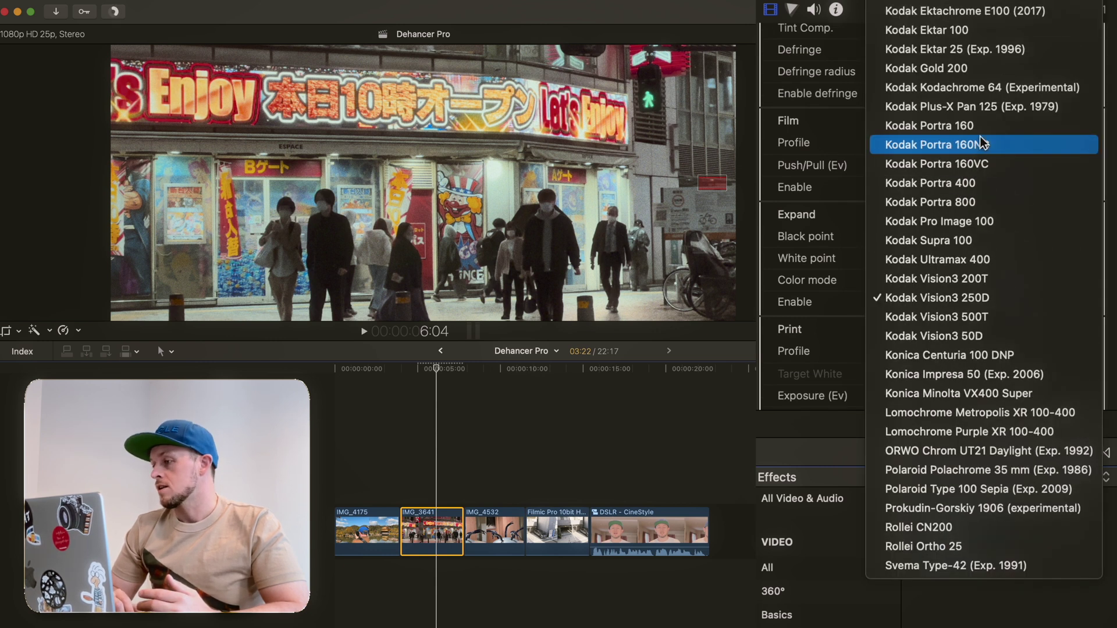
{"action": "left_click", "coordinate": [982, 133]}
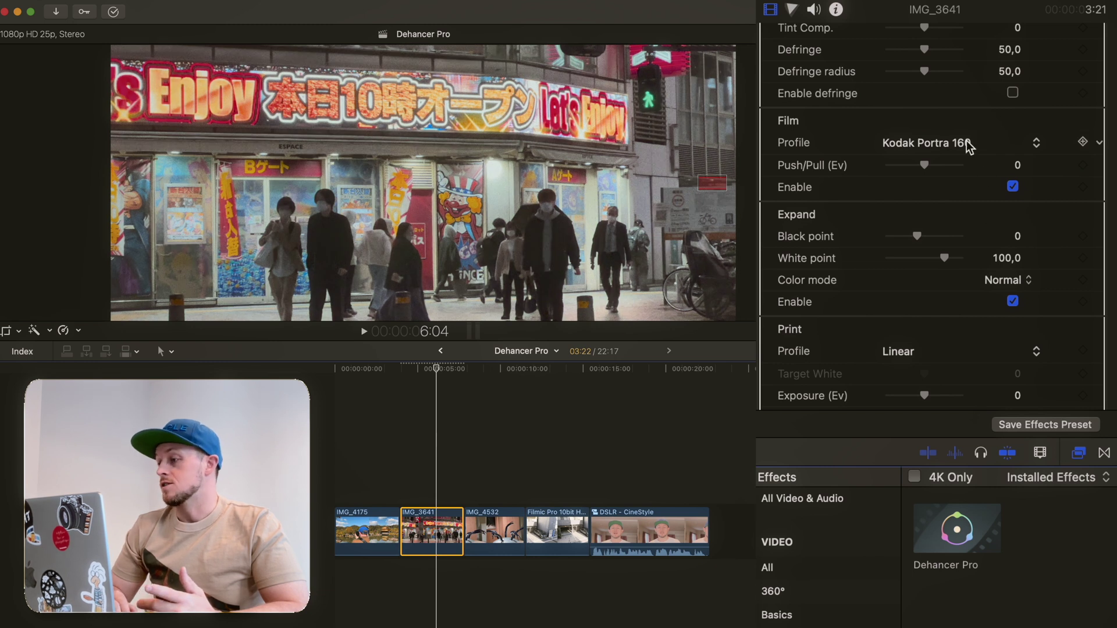
{"action": "left_click", "coordinate": [967, 142]}
{"action": "scroll", "coordinate": [966, 144], "scroll_direction": "up", "scroll_amount": 10}
{"action": "left_click", "coordinate": [967, 144]}
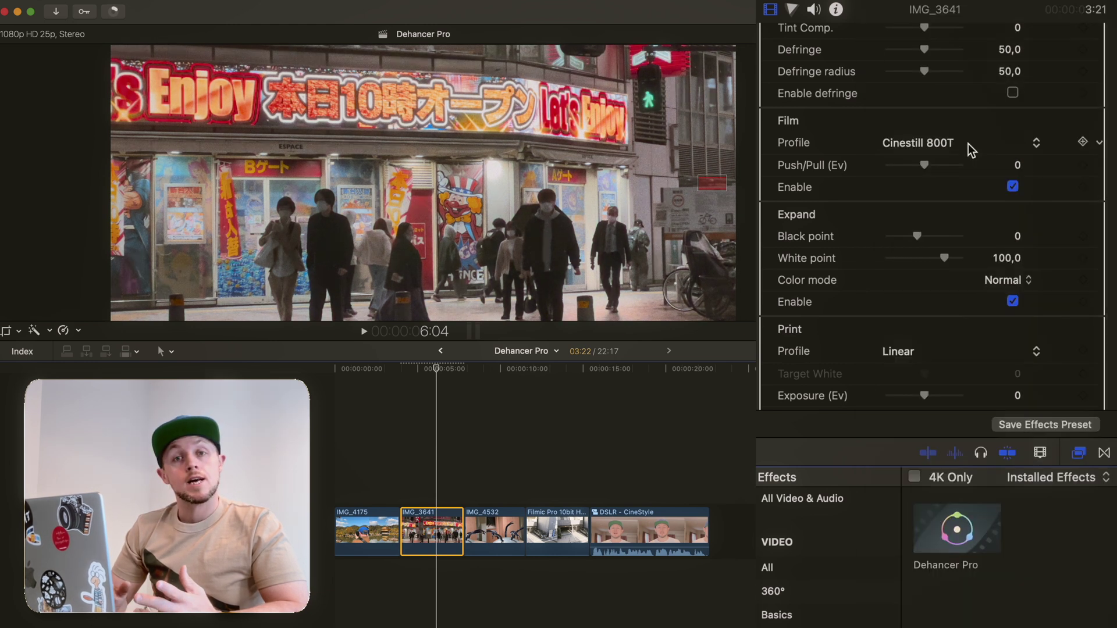
{"action": "scroll", "coordinate": [968, 144], "scroll_direction": "down", "scroll_amount": 10}
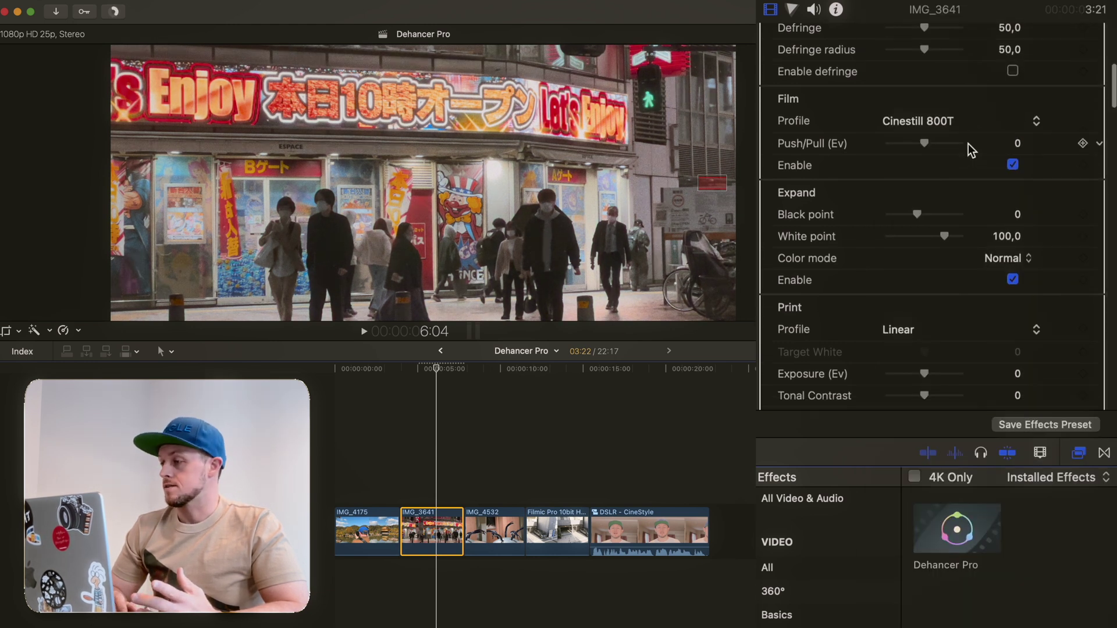
{"action": "scroll", "coordinate": [967, 144], "scroll_direction": "down", "scroll_amount": 10}
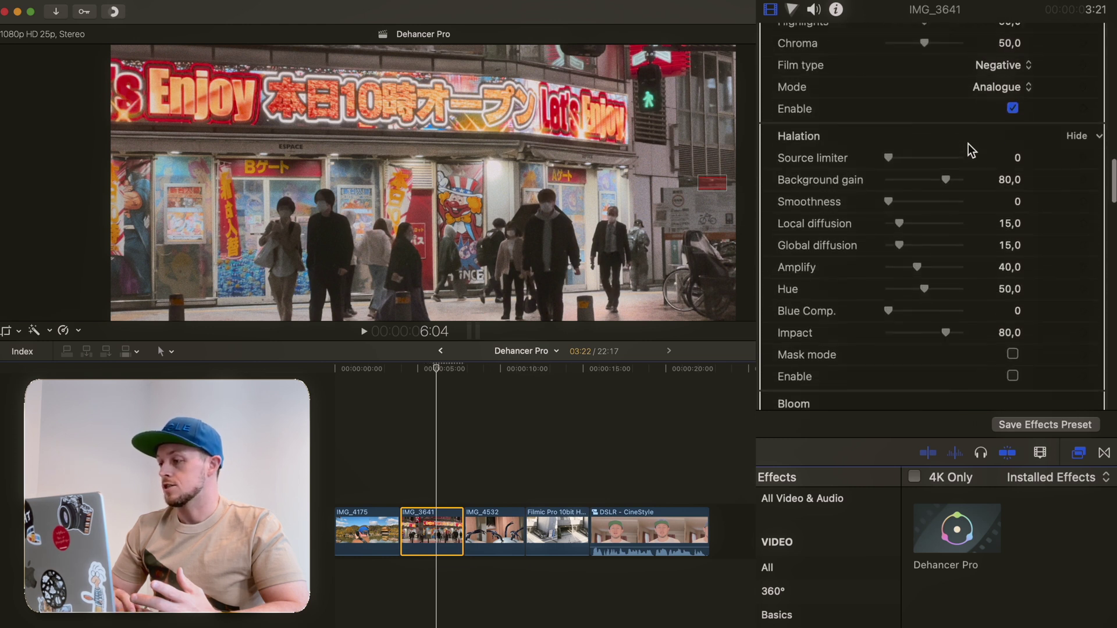
- Enable halation with Local and Global diffusion at 100, then play the clip to review
{"action": "left_click", "coordinate": [1013, 276]}
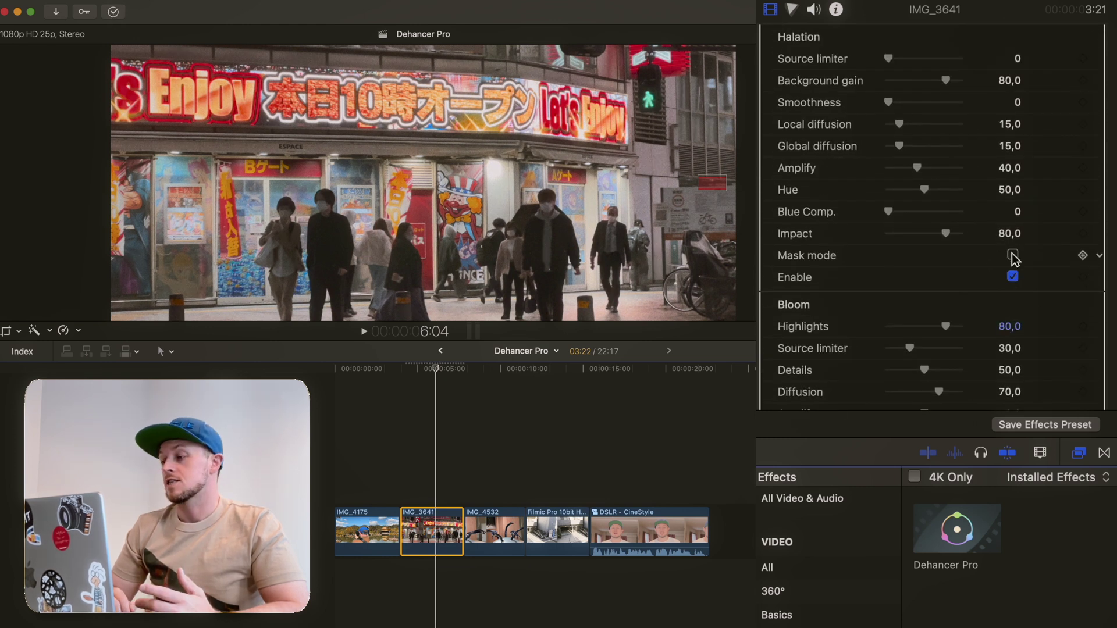
{"action": "left_click", "coordinate": [1014, 255]}
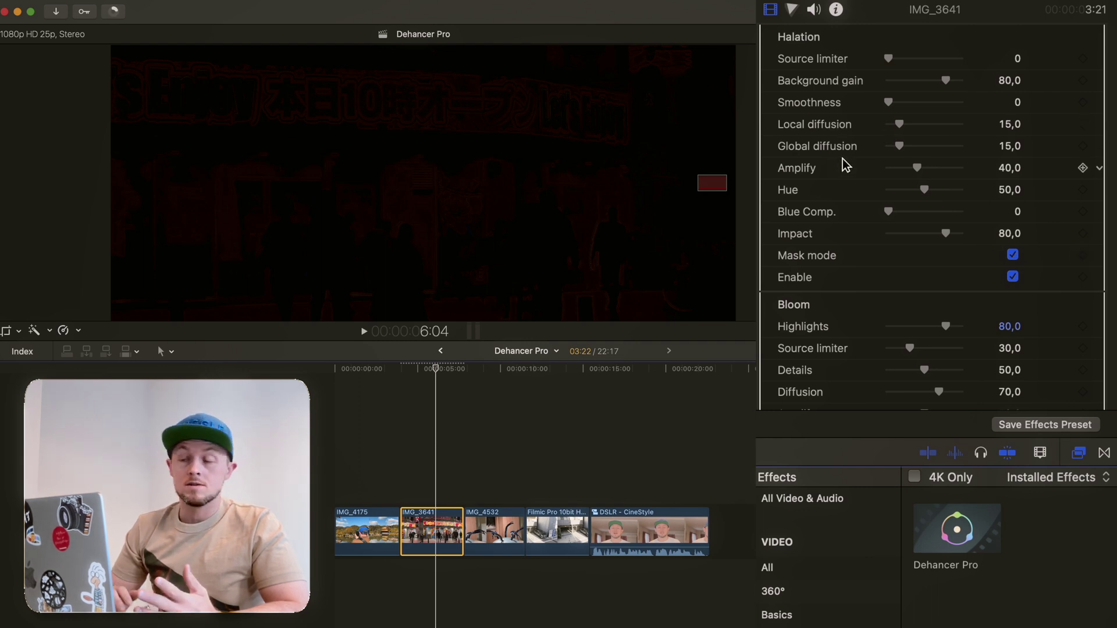
{"action": "left_click_drag", "start_coordinate": [900, 122], "coordinate": [988, 143]}
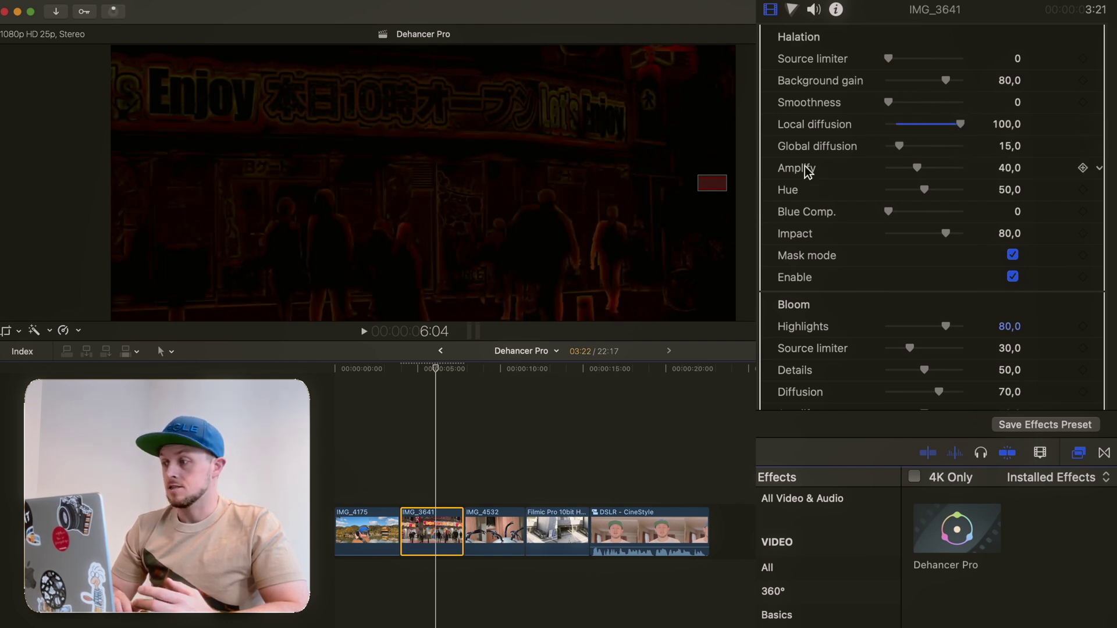
{"action": "left_click_drag", "start_coordinate": [899, 146], "coordinate": [995, 164]}
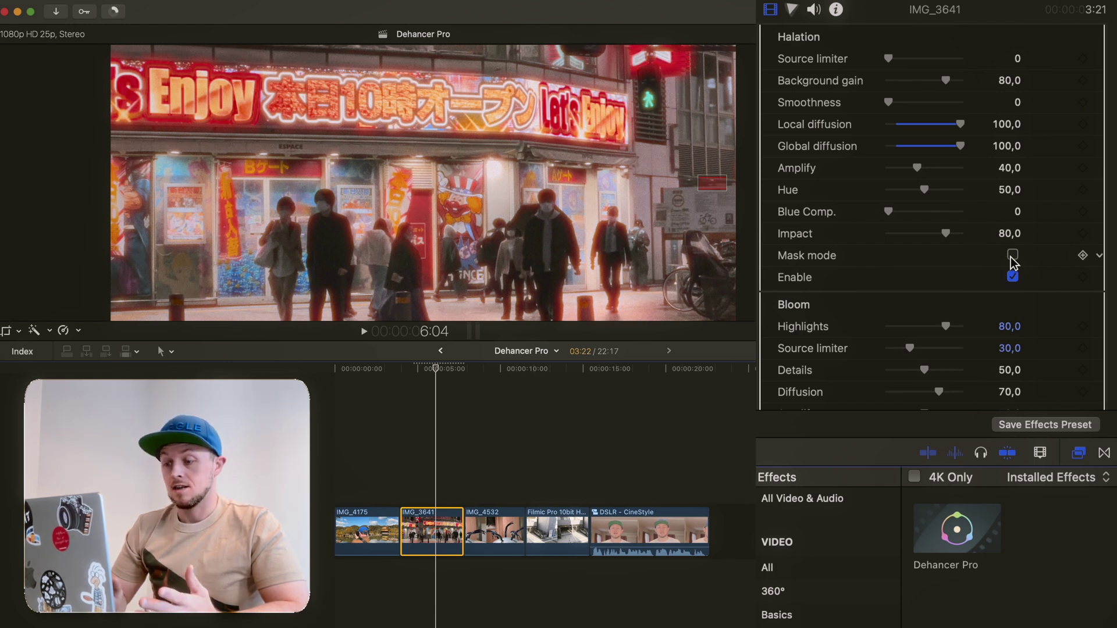
{"action": "key", "text": "space"}
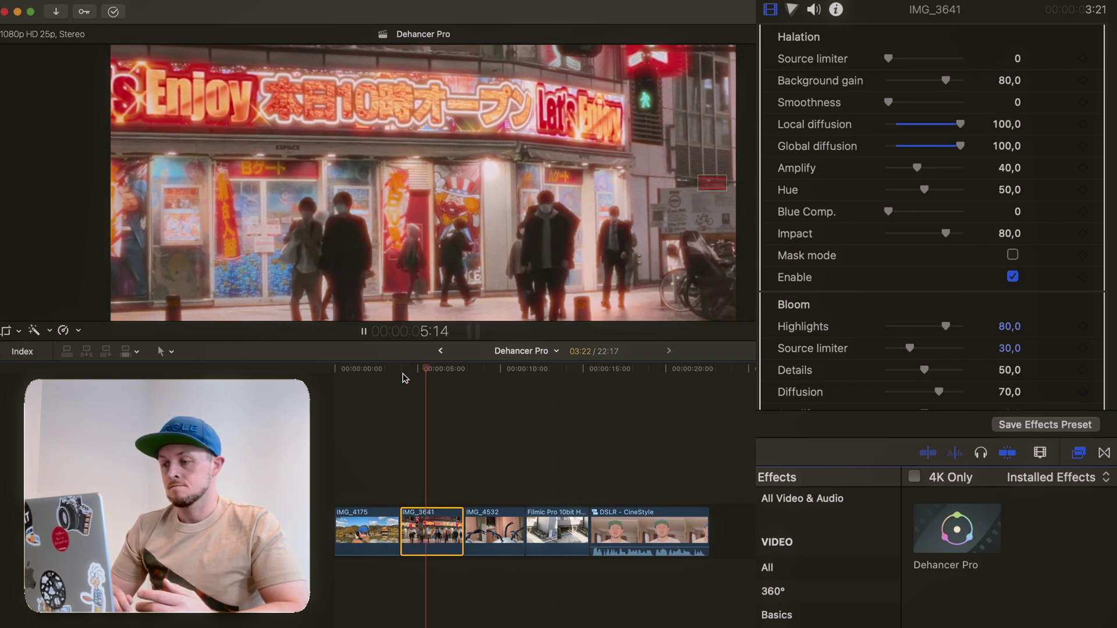
{"action": "key", "text": "space"}
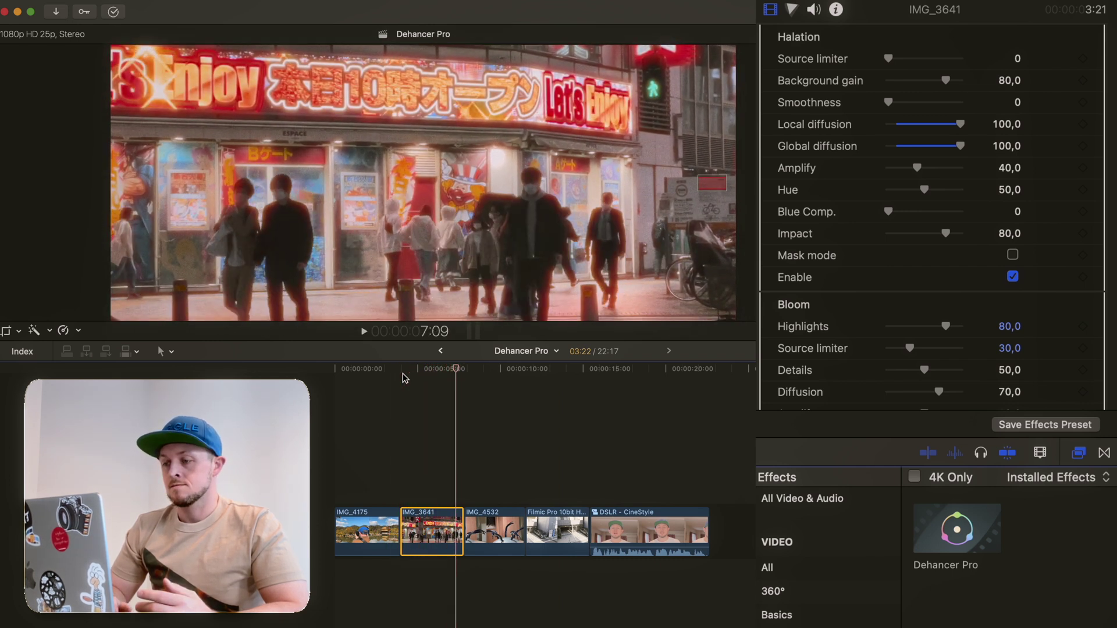